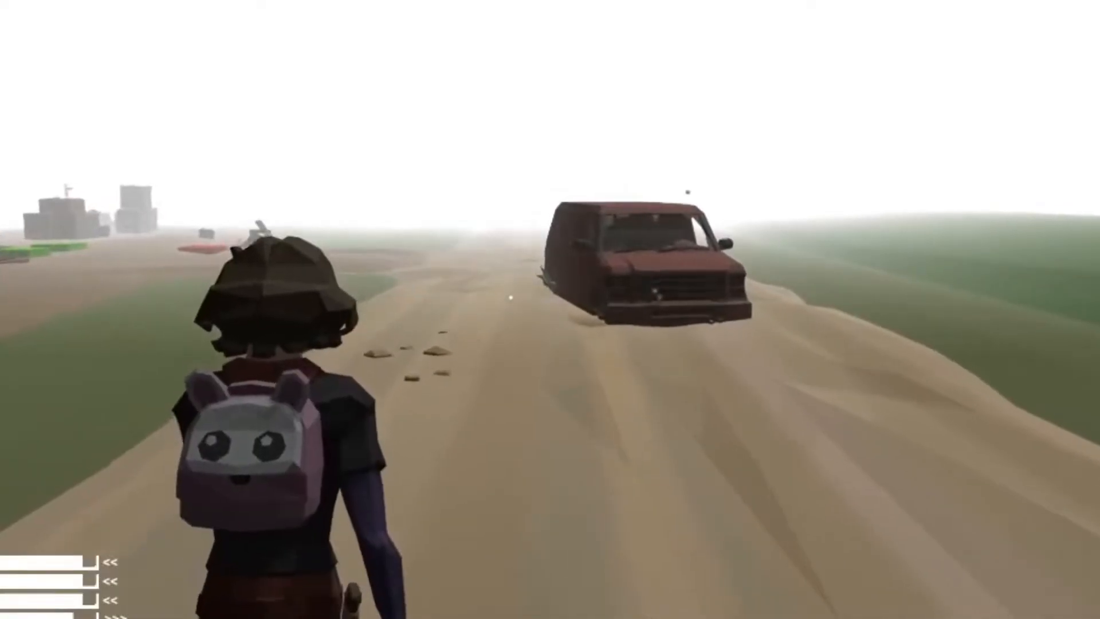
Step: Walk the character forward along the sand road until the van is ahead
key("w")
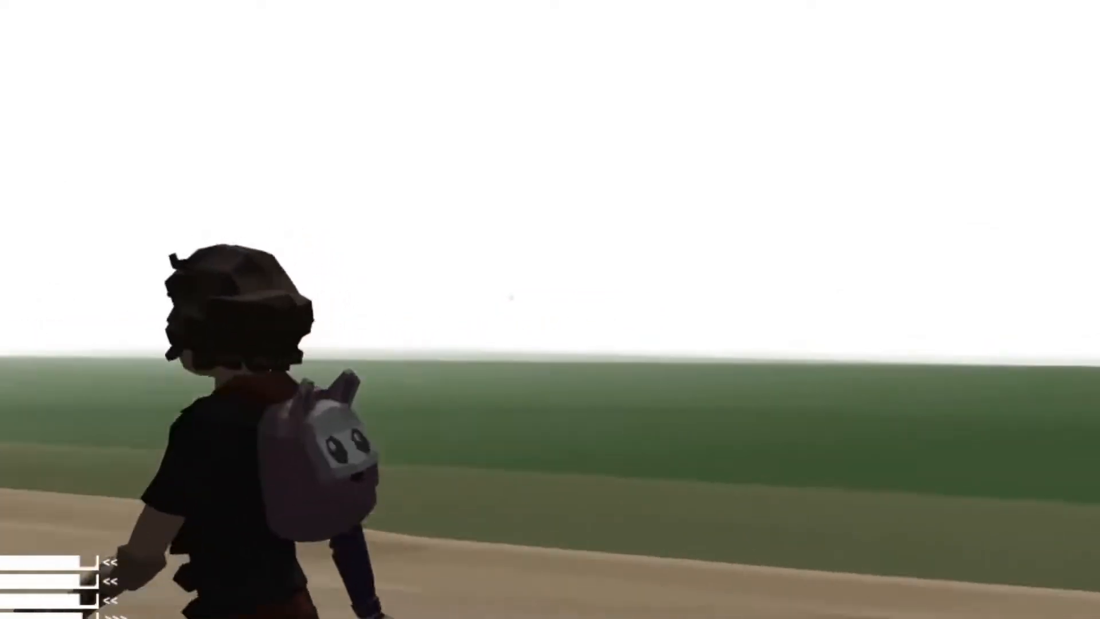
key("w")
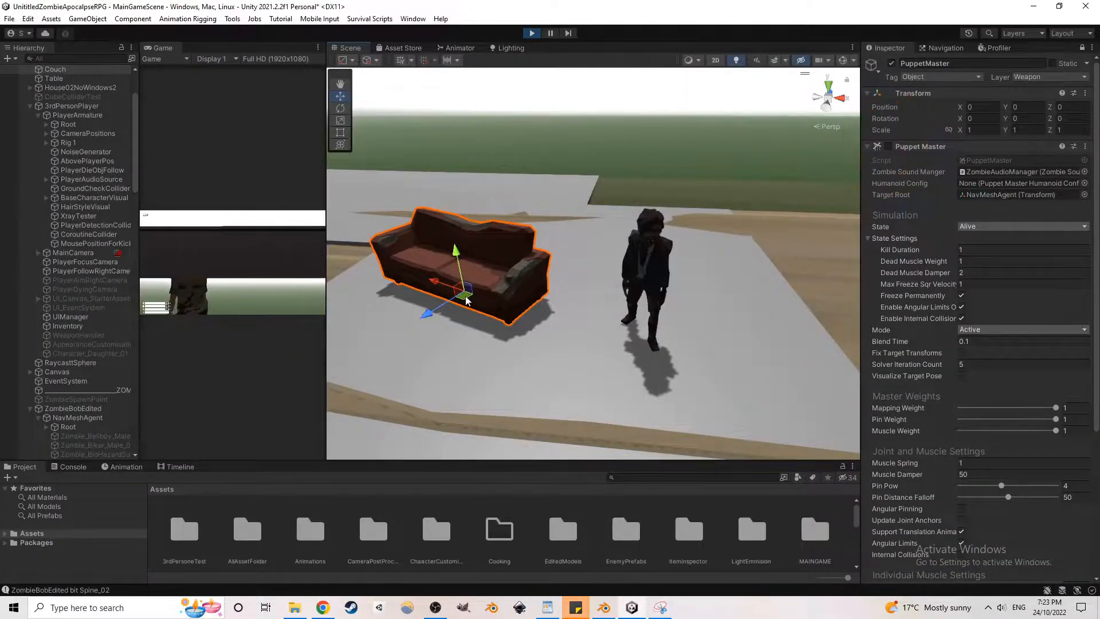
Step: Drag the couch right, then back left to rest beside the character
left_click_drag(473, 300, 544, 315)
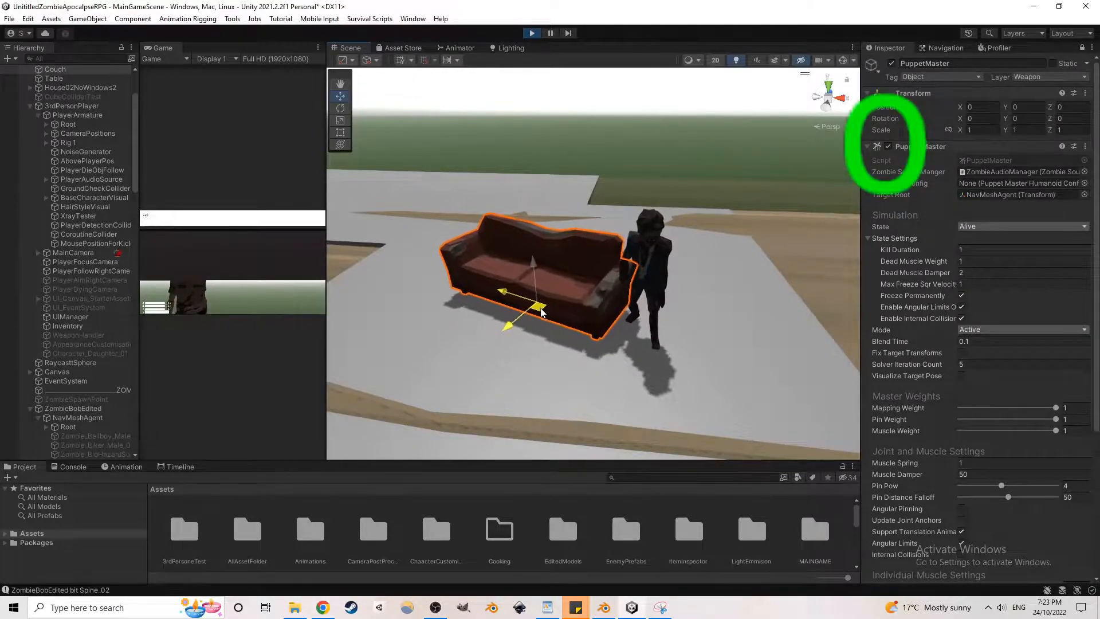
mouse_move(546, 317)
left_mouse_down()
mouse_move(491, 307)
mouse_move(475, 291)
left_mouse_up()
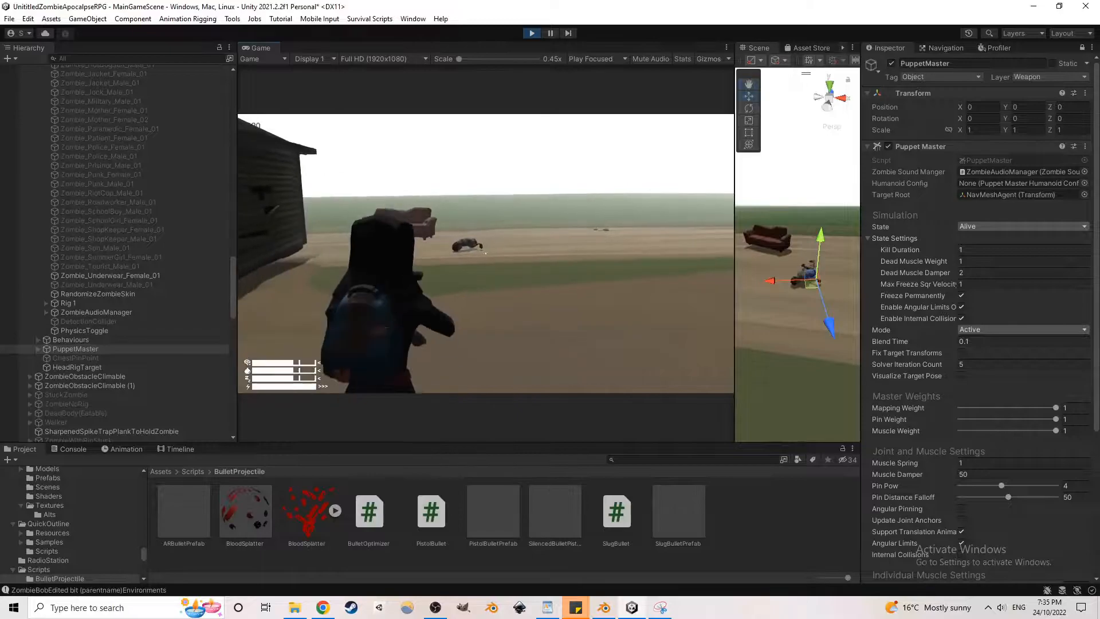
scroll(973, 403, "down", 10)
scroll(974, 402, "up", 2)
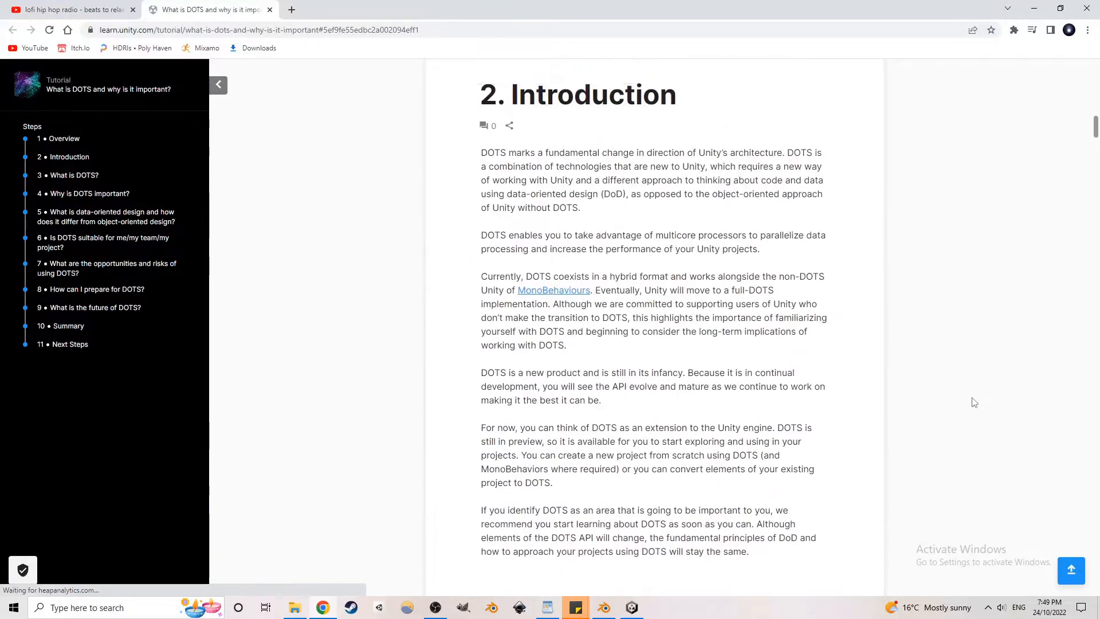
scroll(973, 403, "down", 3)
scroll(971, 403, "down", 2)
scroll(970, 402, "down", 1)
scroll(970, 402, "down", 1)
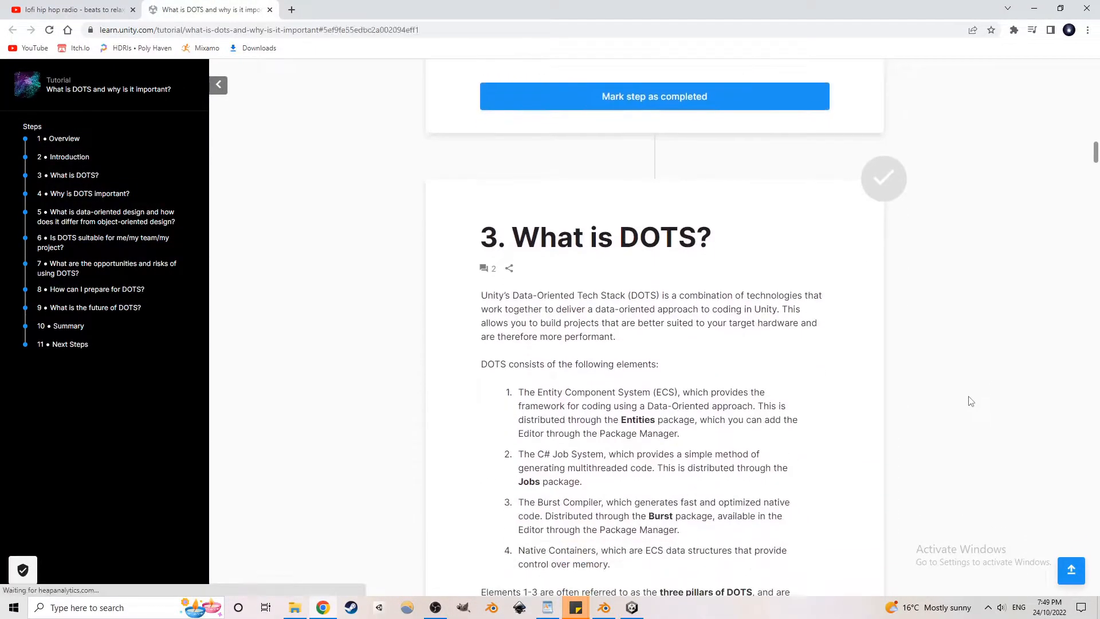
scroll(969, 401, "down", 1)
scroll(969, 401, "down", 1)
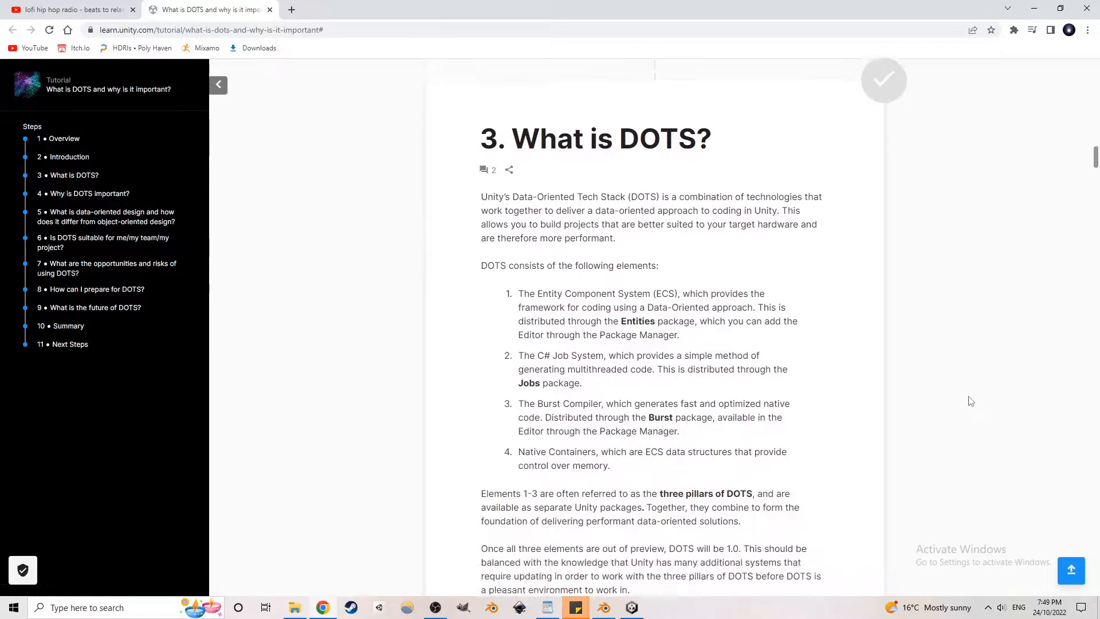
scroll(969, 401, "down", 2)
scroll(969, 401, "down", 1)
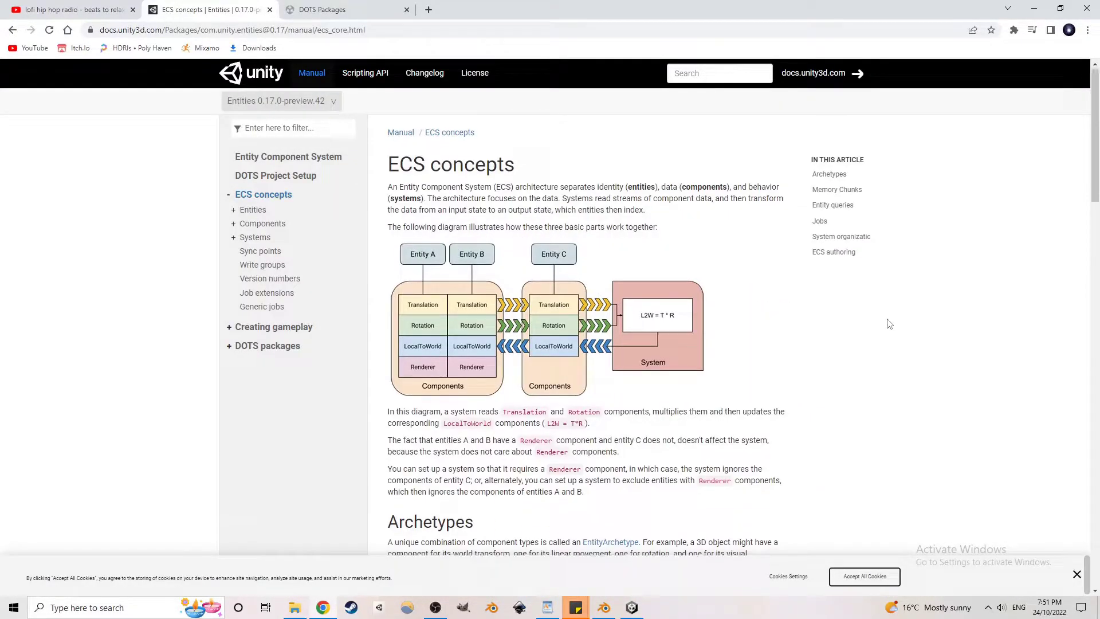
scroll(889, 324, "down", 2)
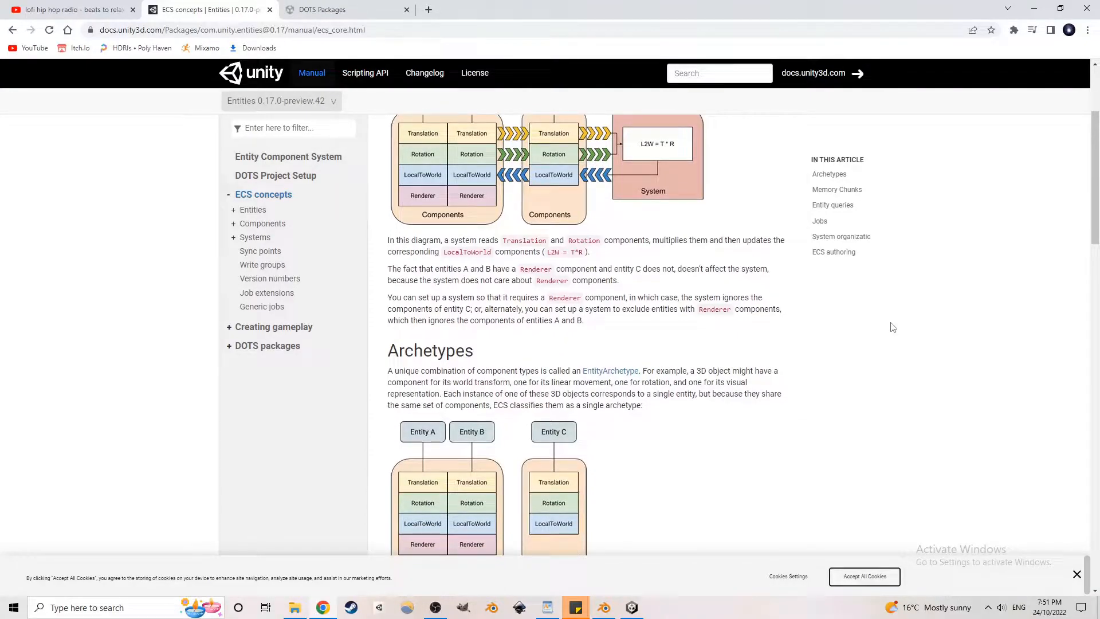
scroll(892, 326, "down", 2)
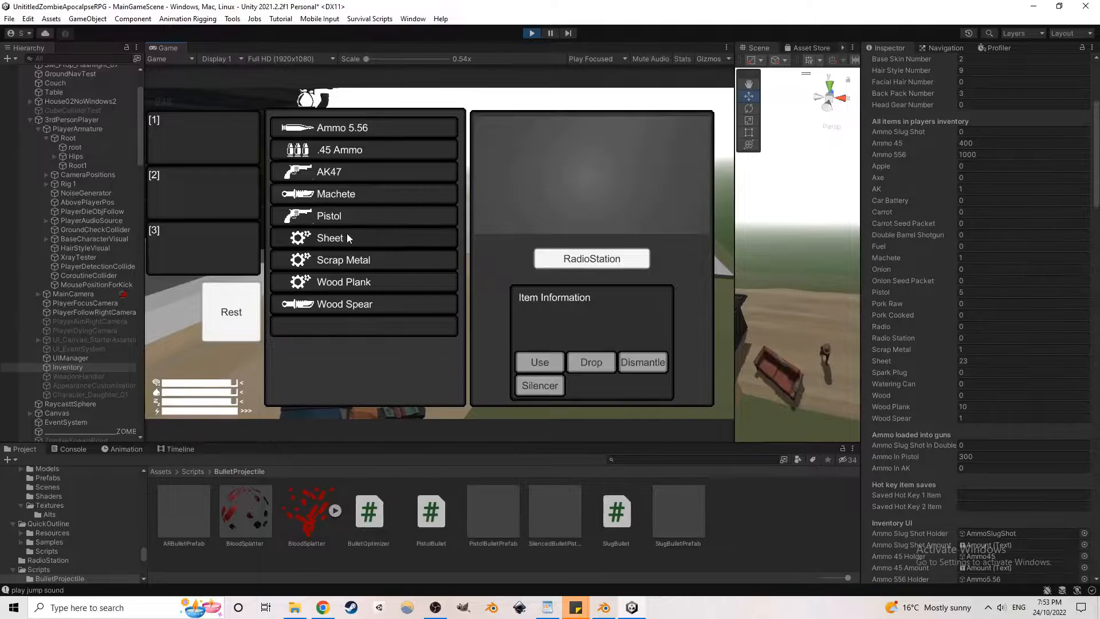
Step: Select the Sheet item in the inventory to show its preview and description
left_click(347, 238)
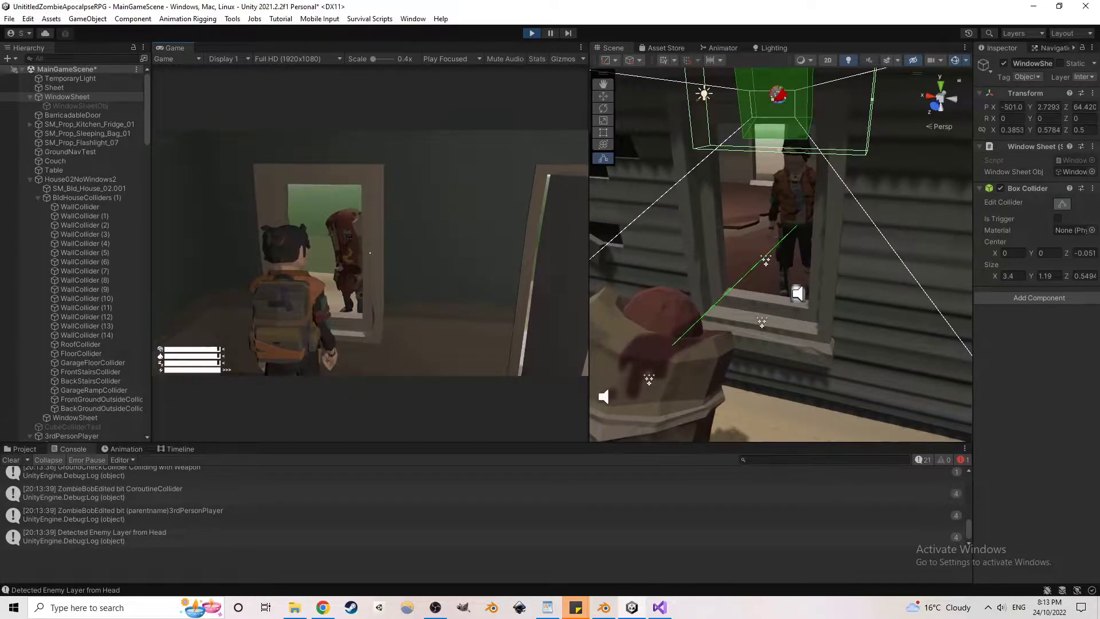
Step: Walk up to the window, hang a sheet over it with T, then step away
key("w")
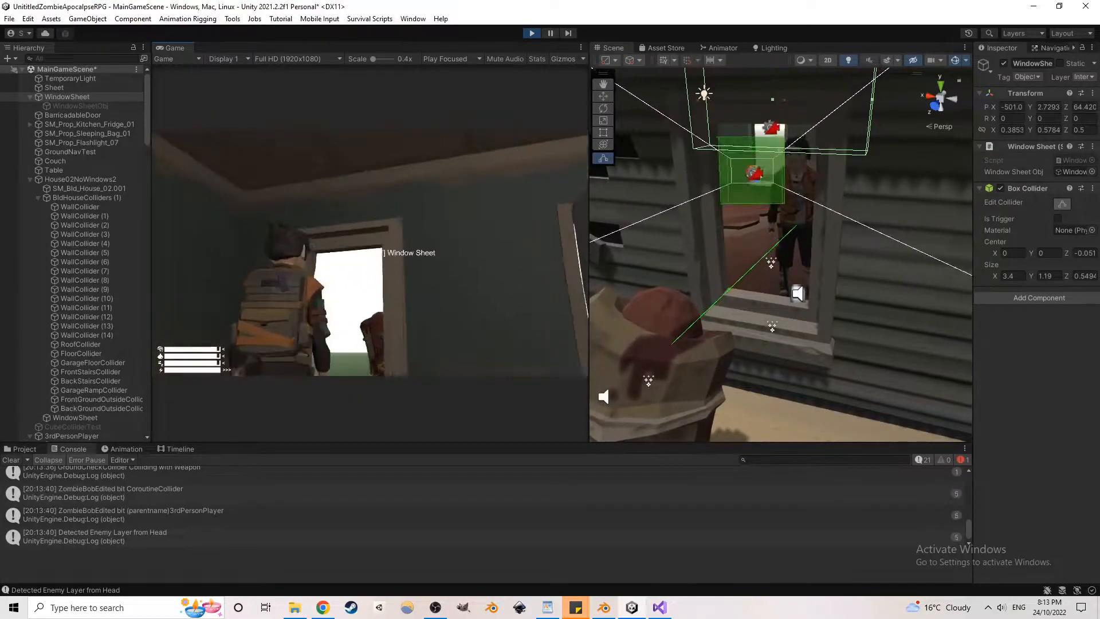
key("w")
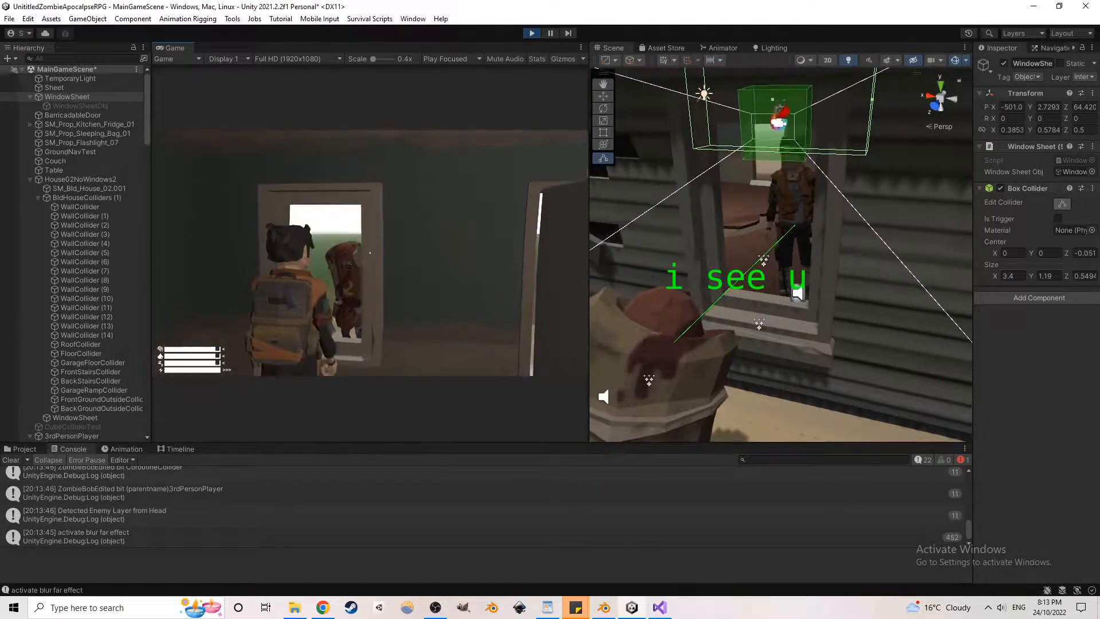
key("t")
key("w")
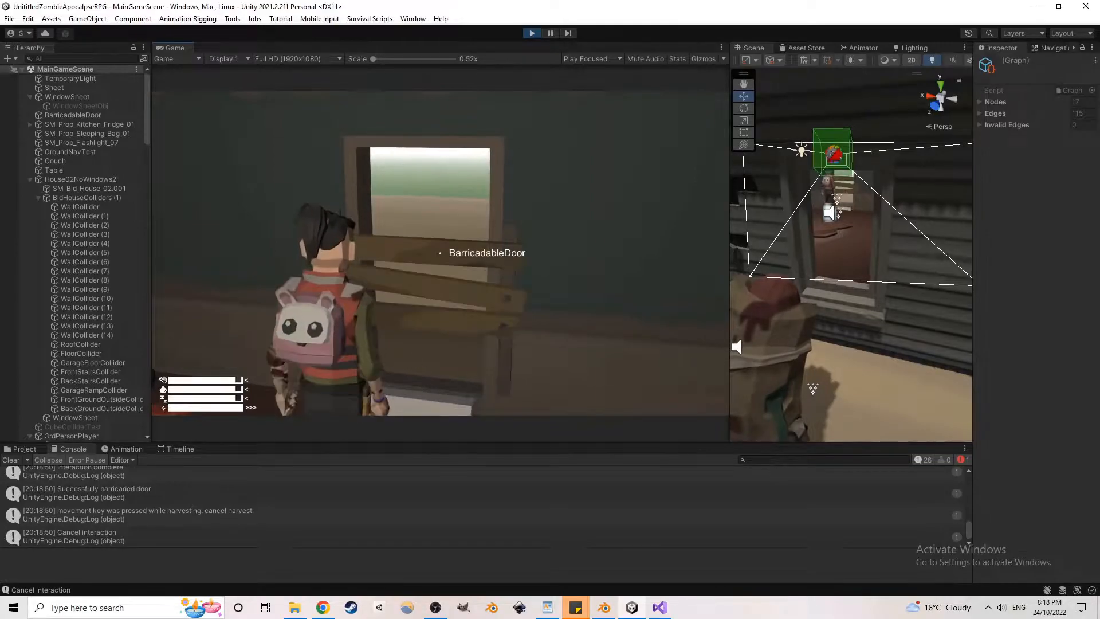
Step: Walk to the barricaded door and start interacting with its planks using E
key("w")
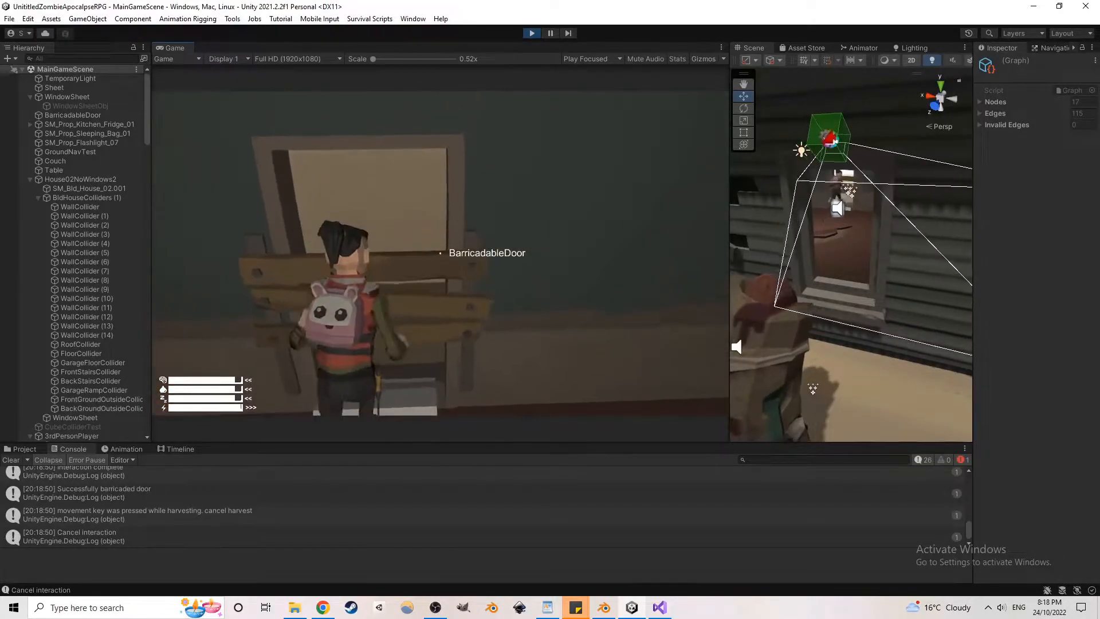
key("e")
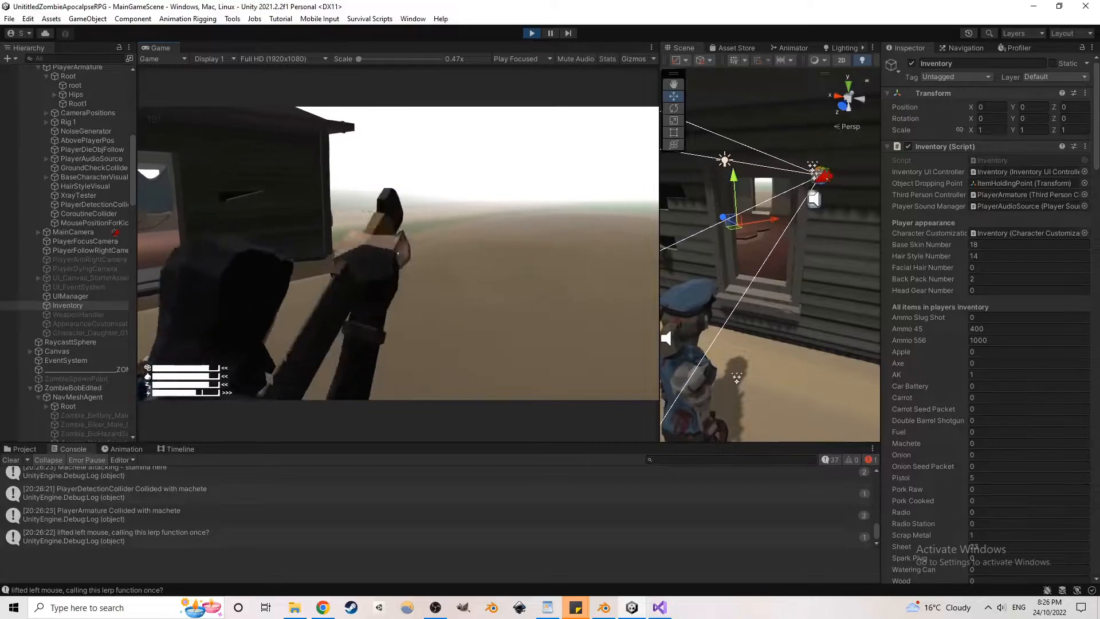
Step: Swing the machete, attack with the spear, then walk toward the house
left_click(398, 254)
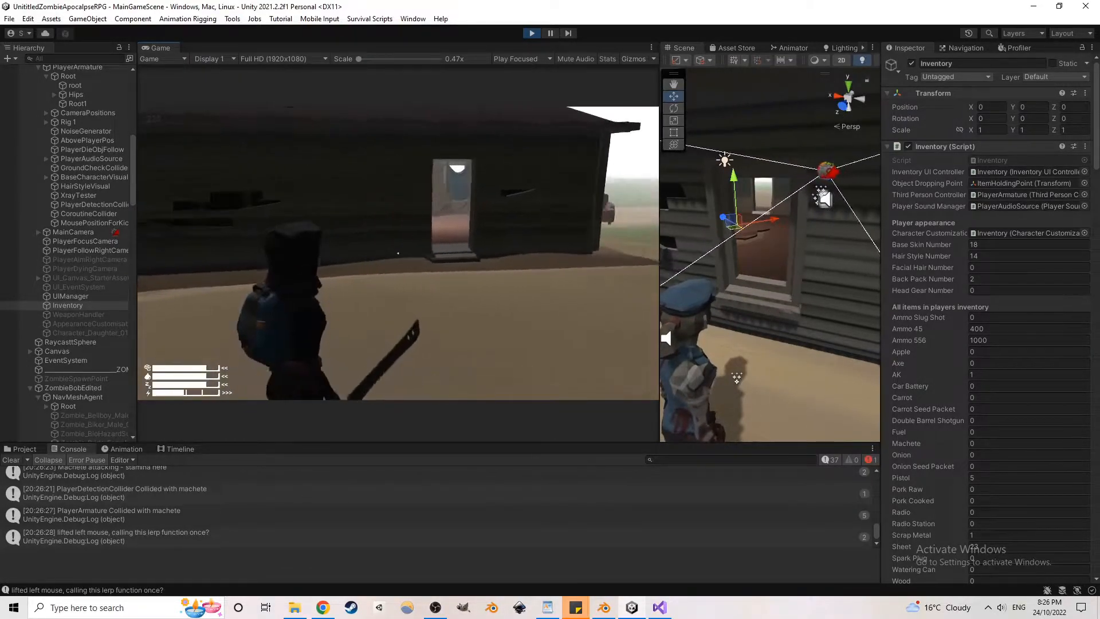
left_click(398, 253)
key("w")
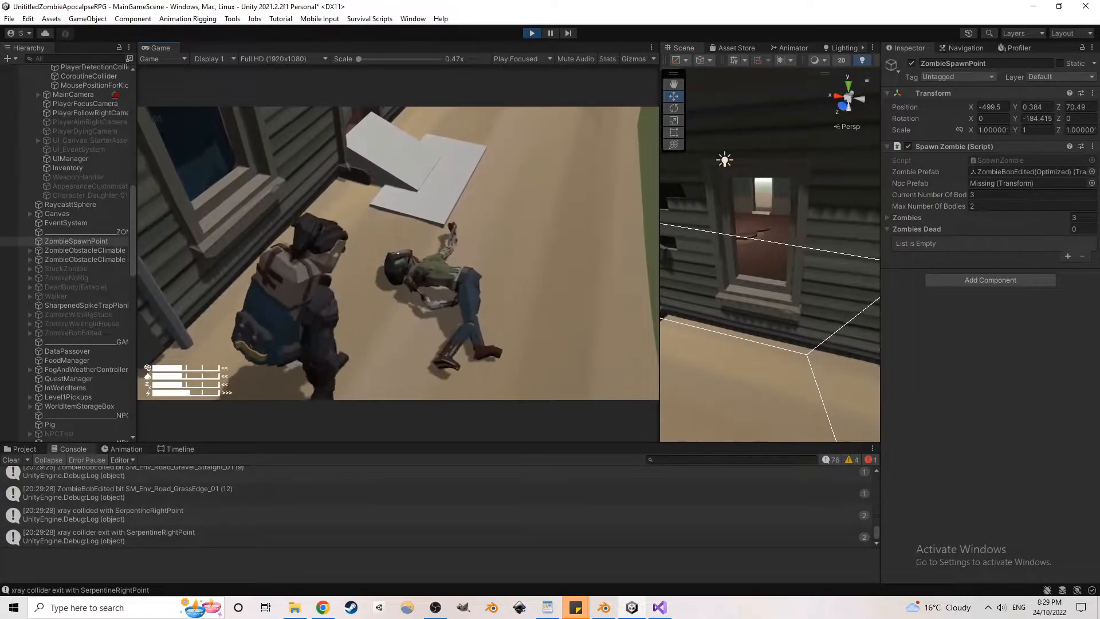
Step: Pick up the couch with E and walk out through the door
key("e")
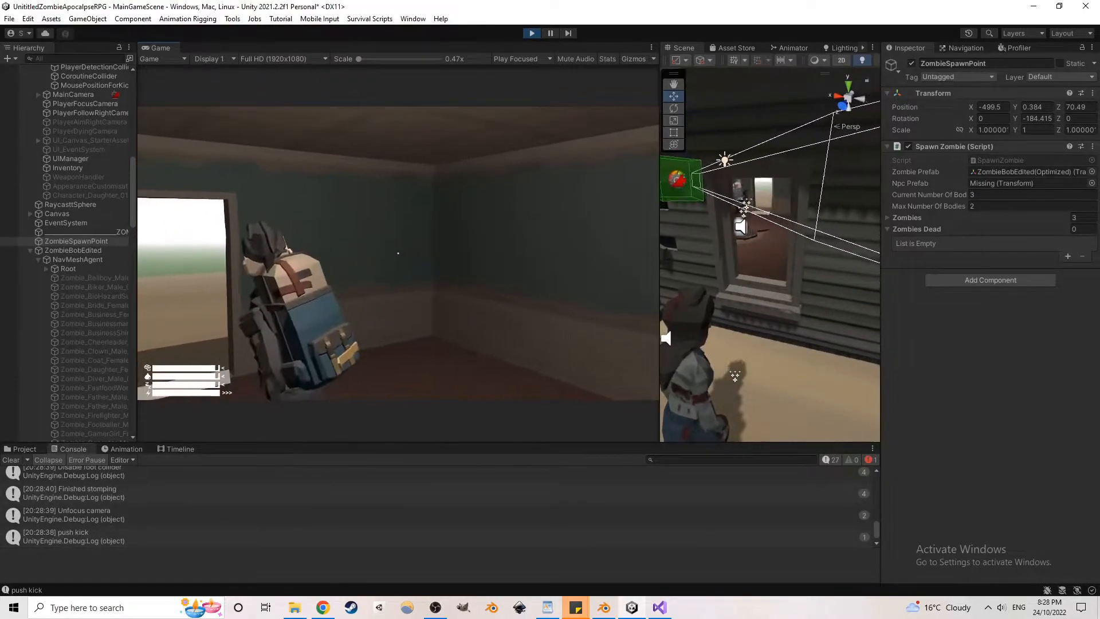
key("w")
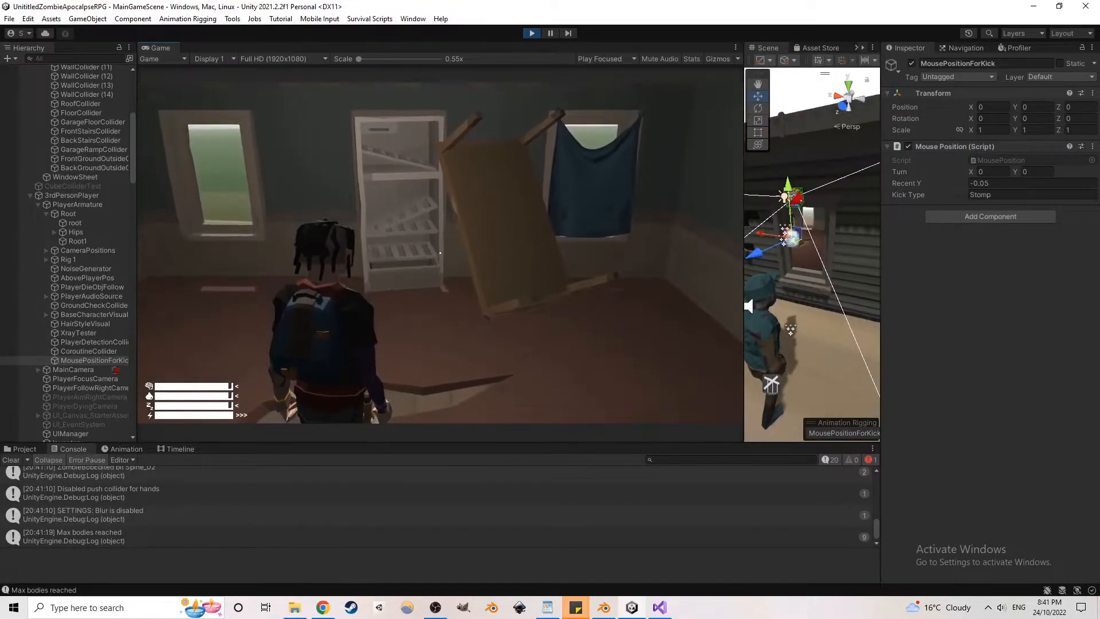
Step: Pause, crouch toward the couch, move it, and rotate the table while backing away
key("Escape")
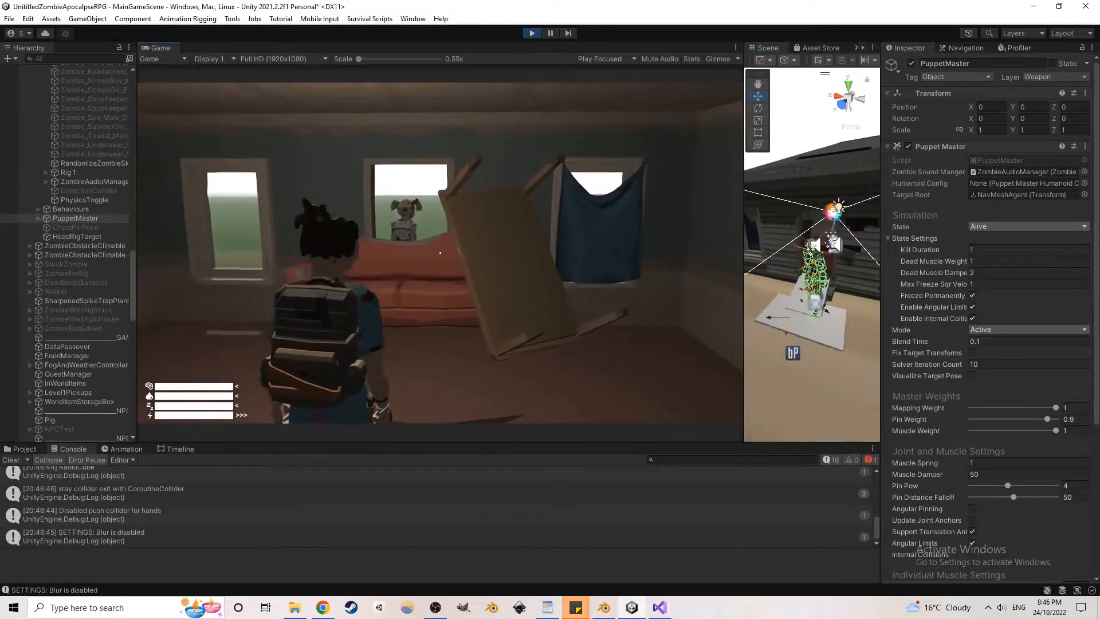
key("c")
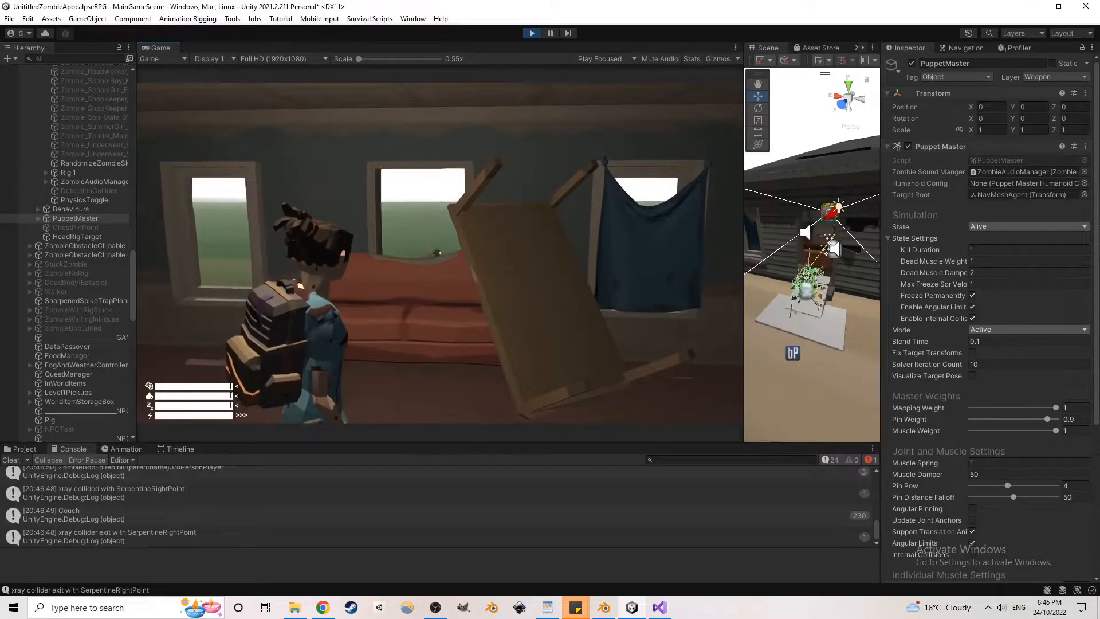
key("w")
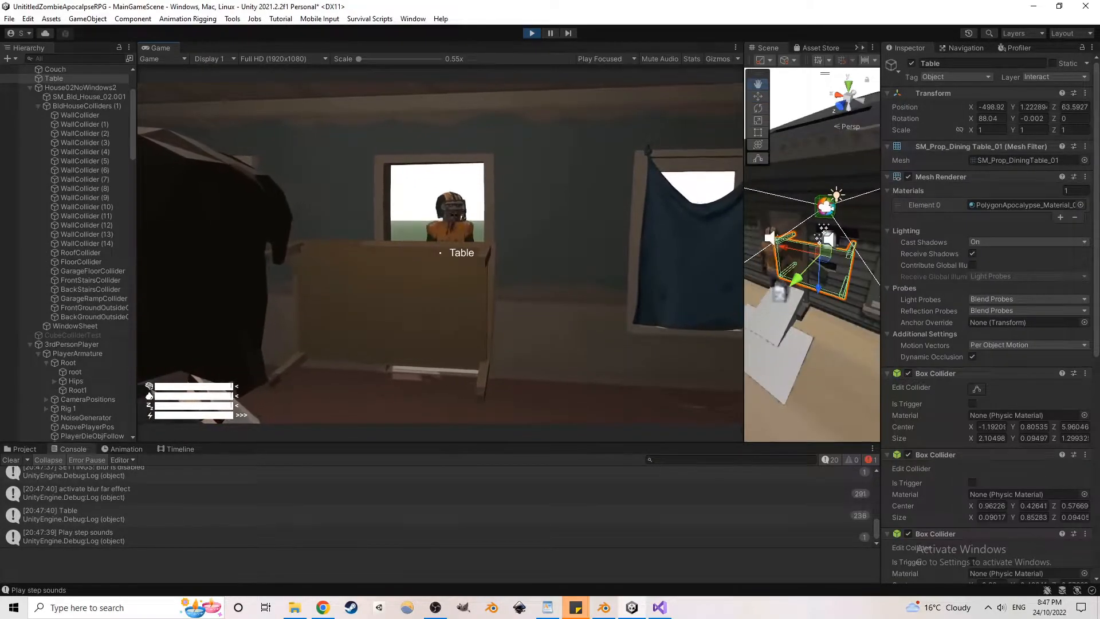
key("s")
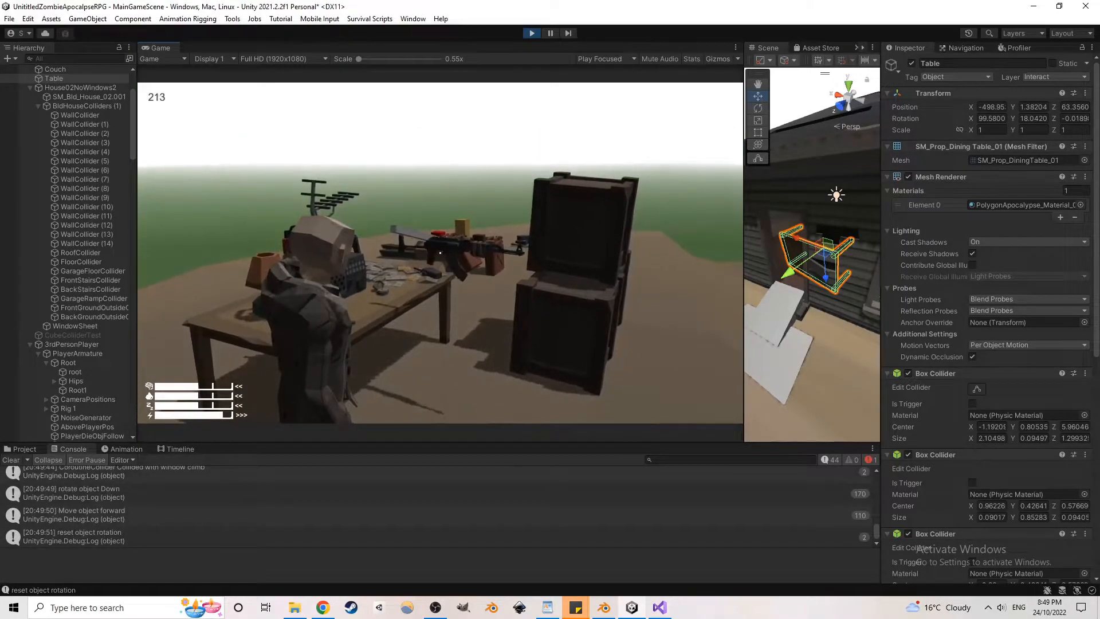
Step: Rotate the rifle onto its side, tilt it flat, then lift it off the table
key("Left")
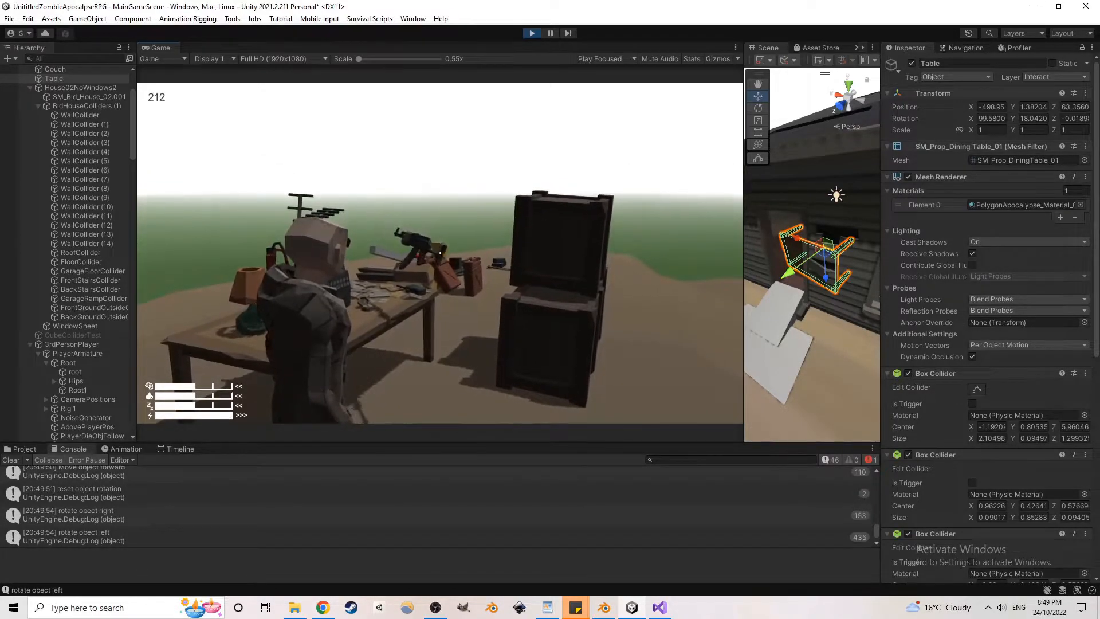
key("Up")
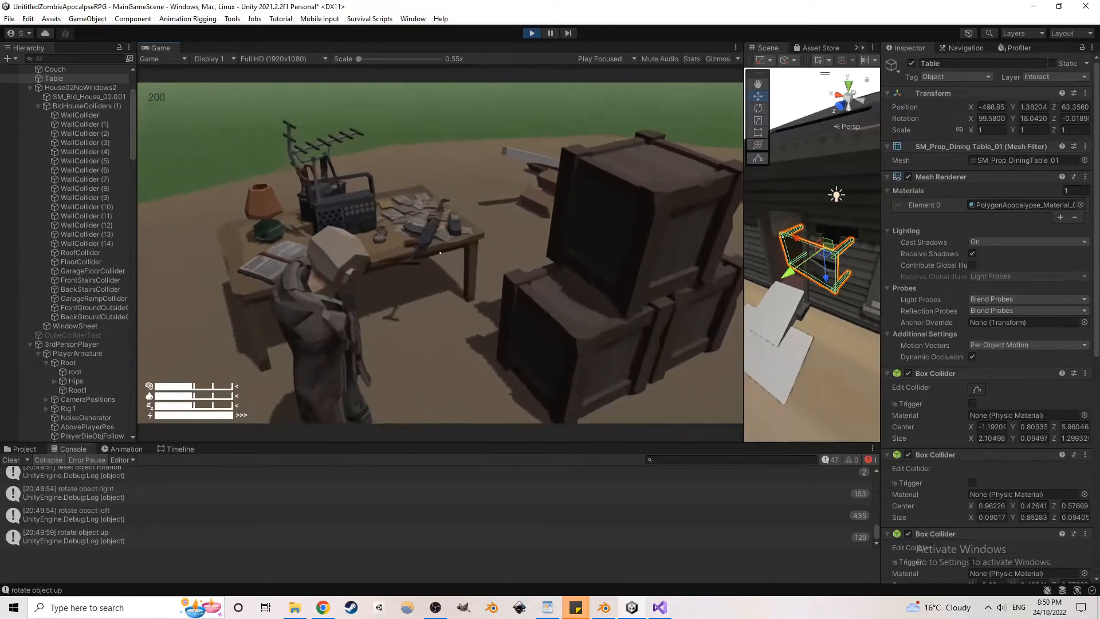
left_click(440, 254)
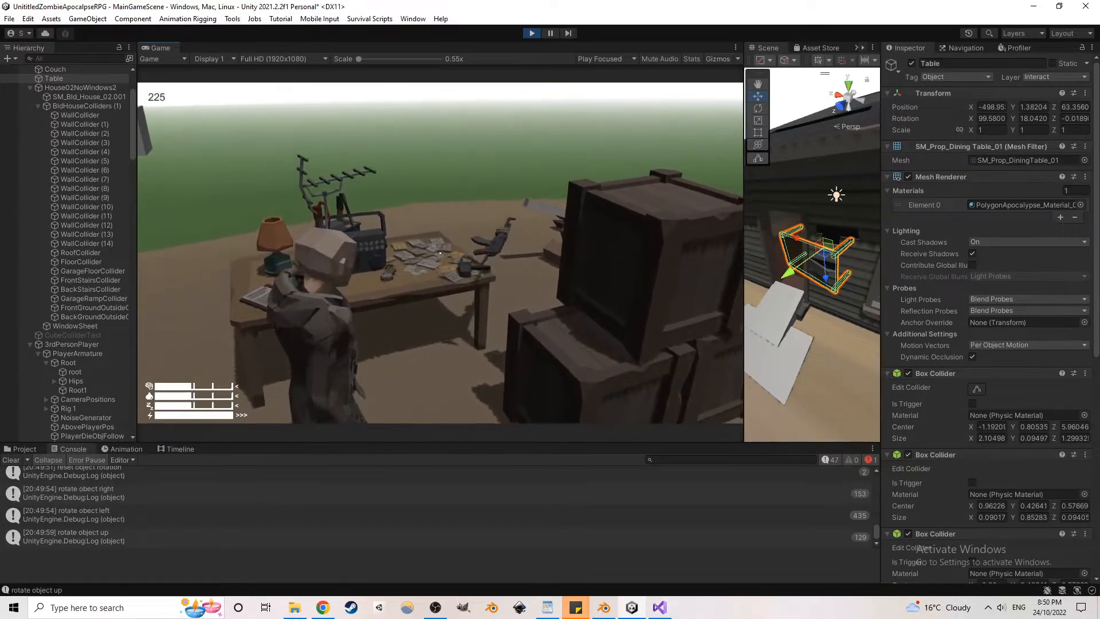
Step: Pick the gun up off the outdoor table so it floats in front of the character
left_click(440, 254)
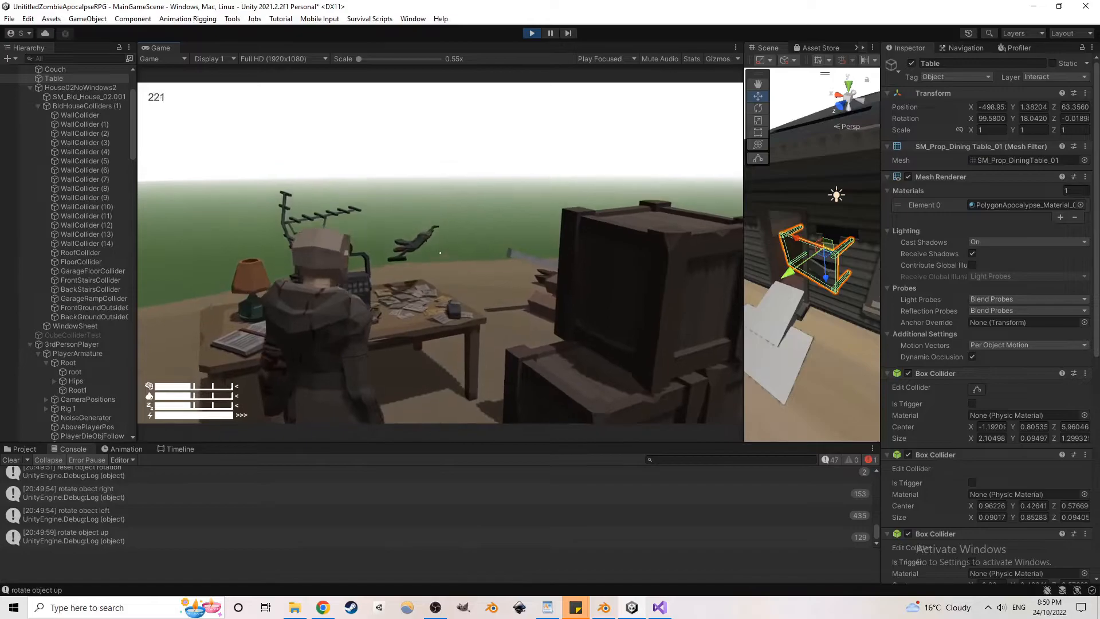